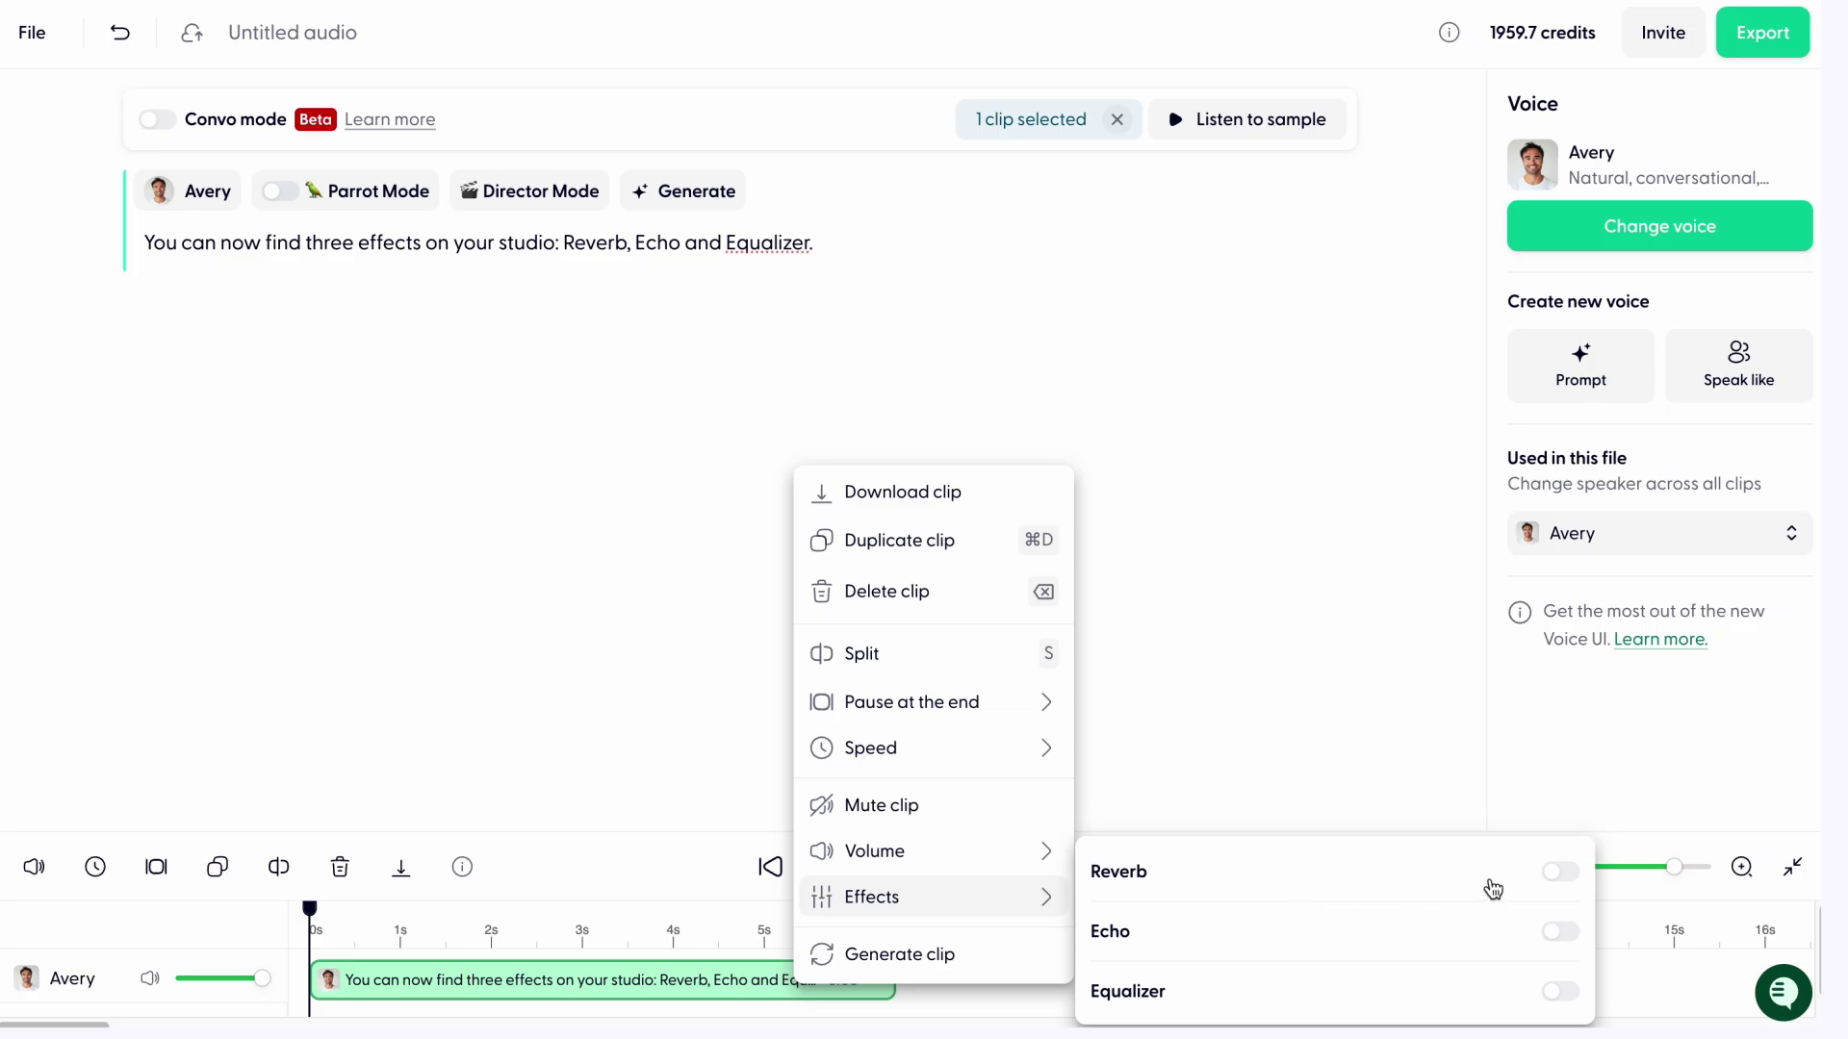
# Enable reverb, try Living Room, then choose the Church preset at 25% amount
pyautogui.click(1556, 877)
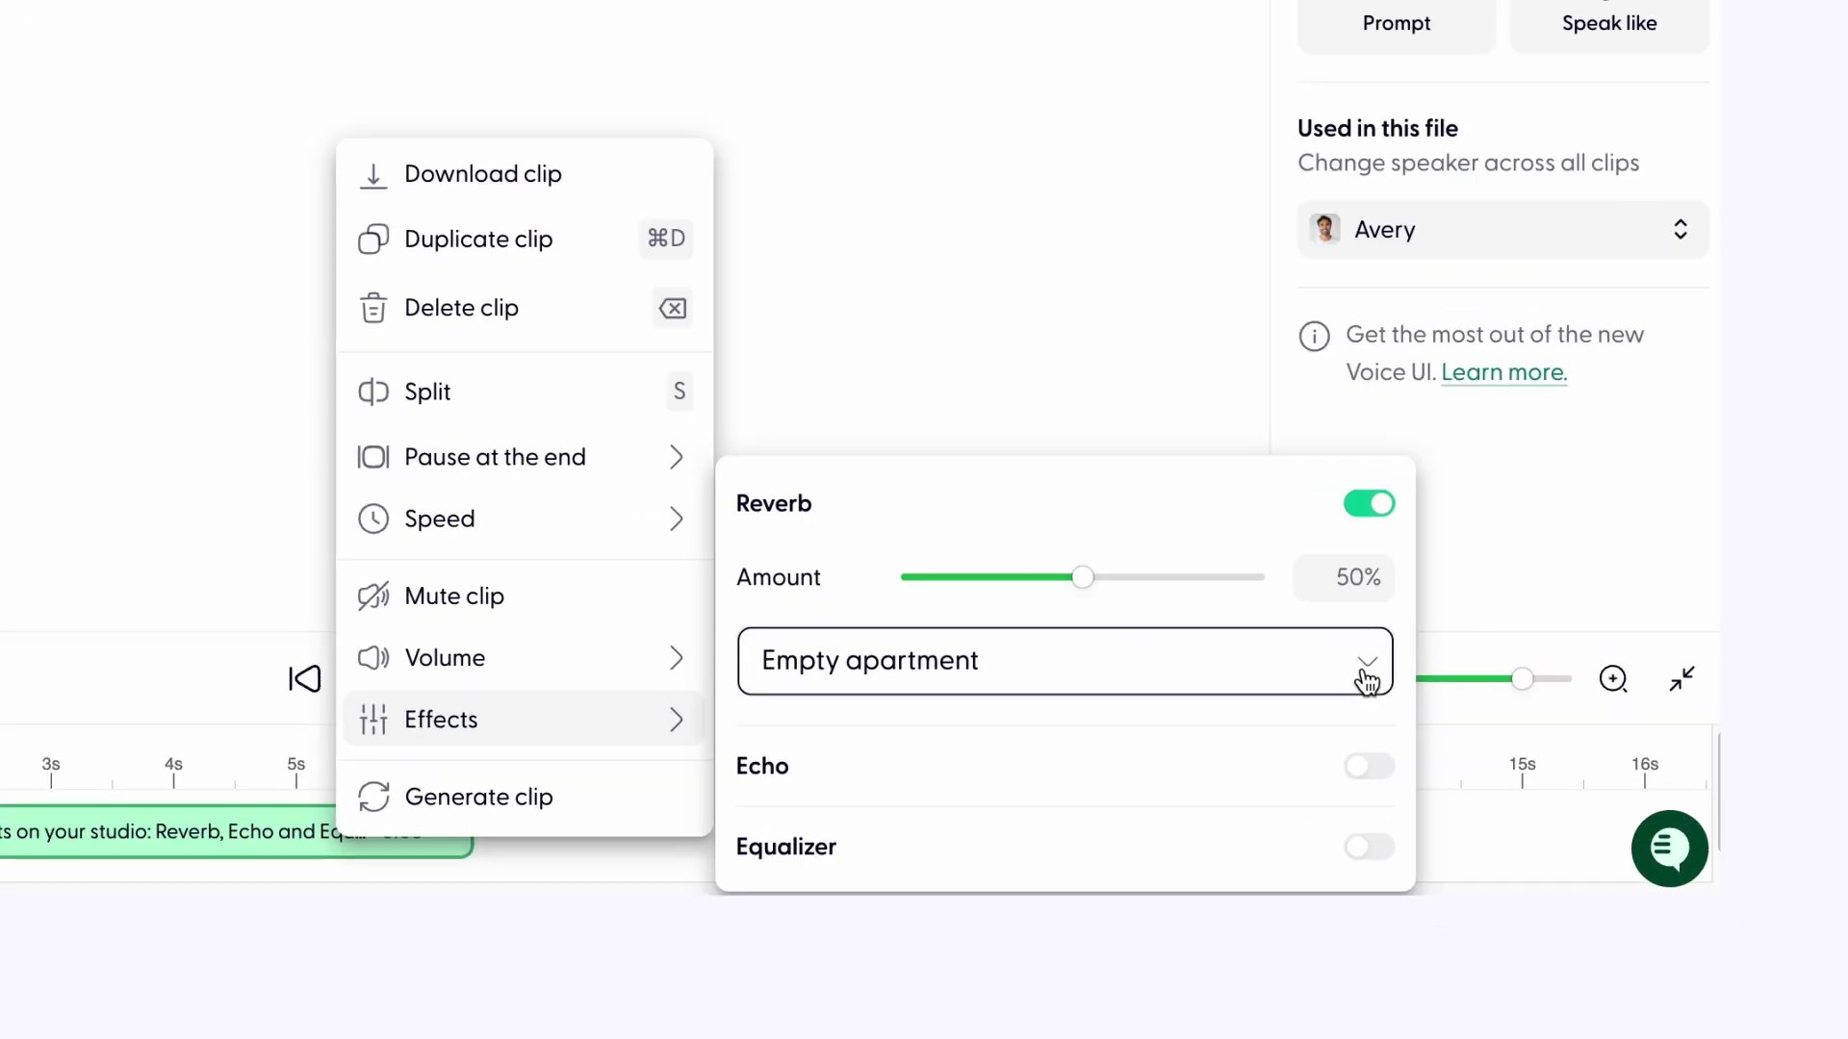
pyautogui.click(1370, 672)
pyautogui.click(1285, 734)
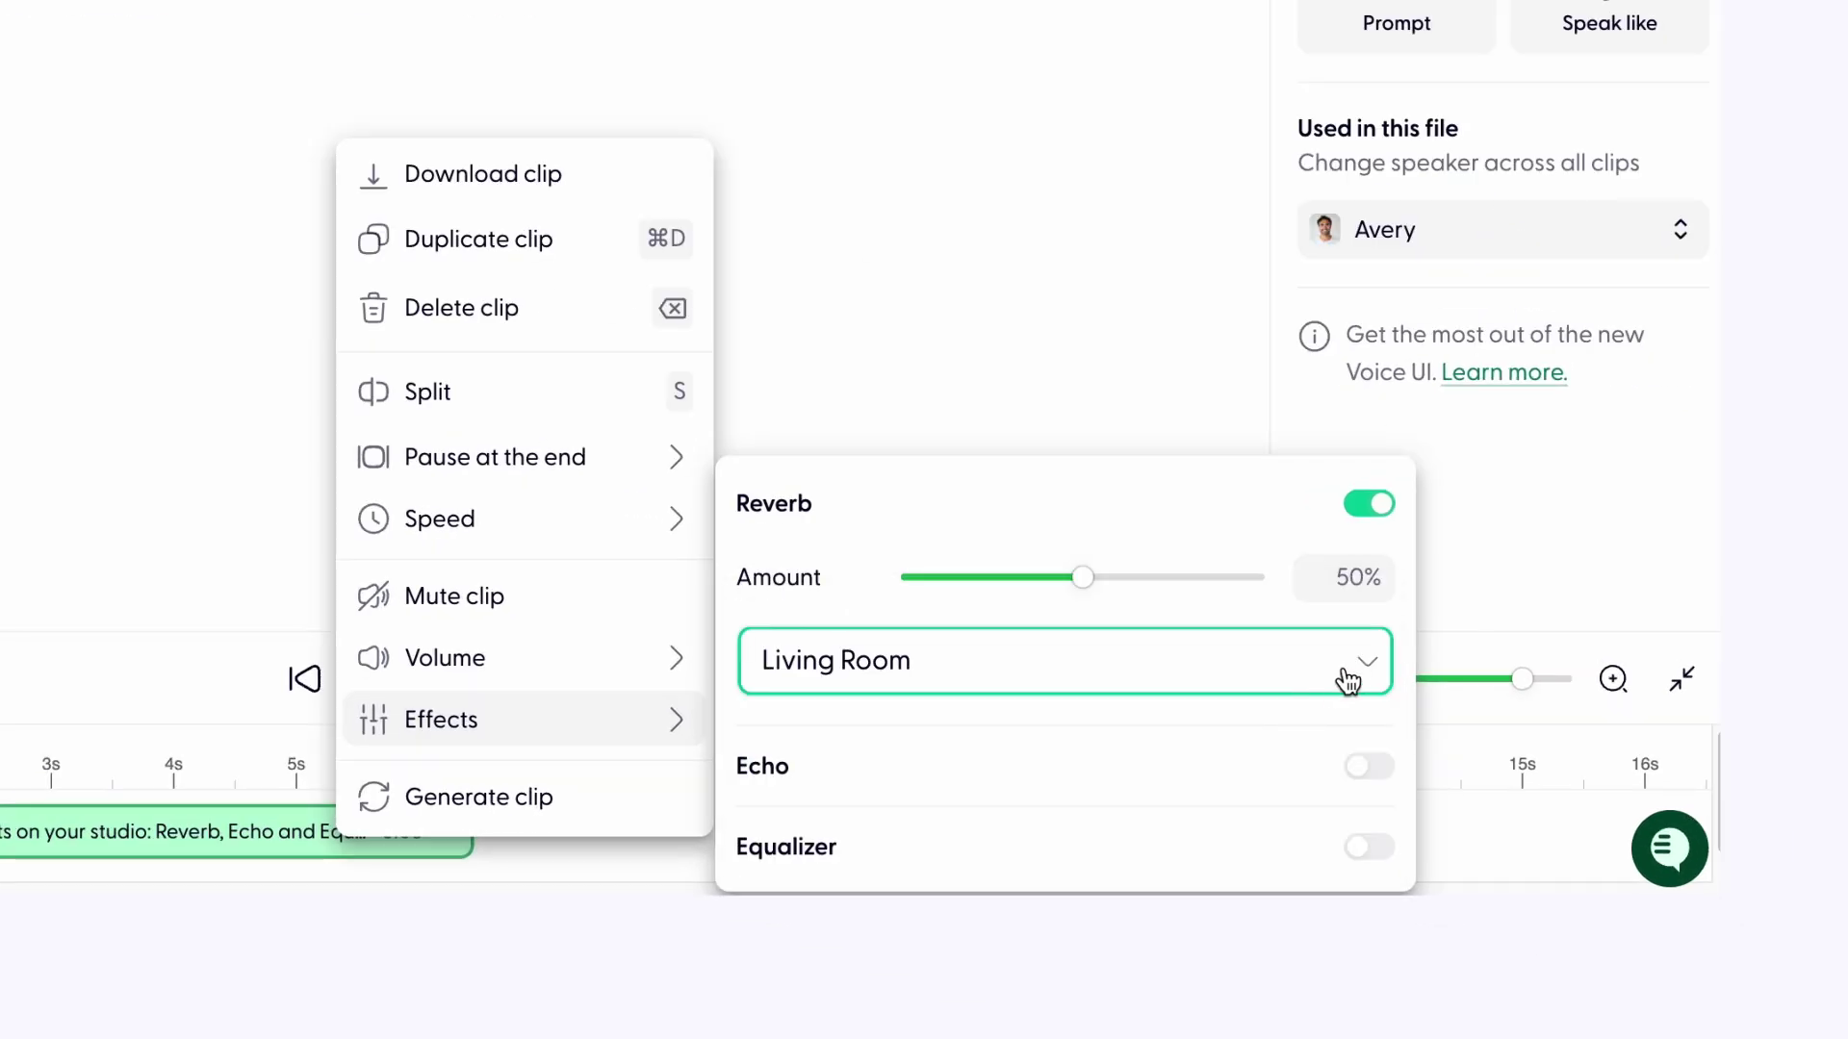
pyautogui.click(1358, 672)
pyautogui.click(1272, 621)
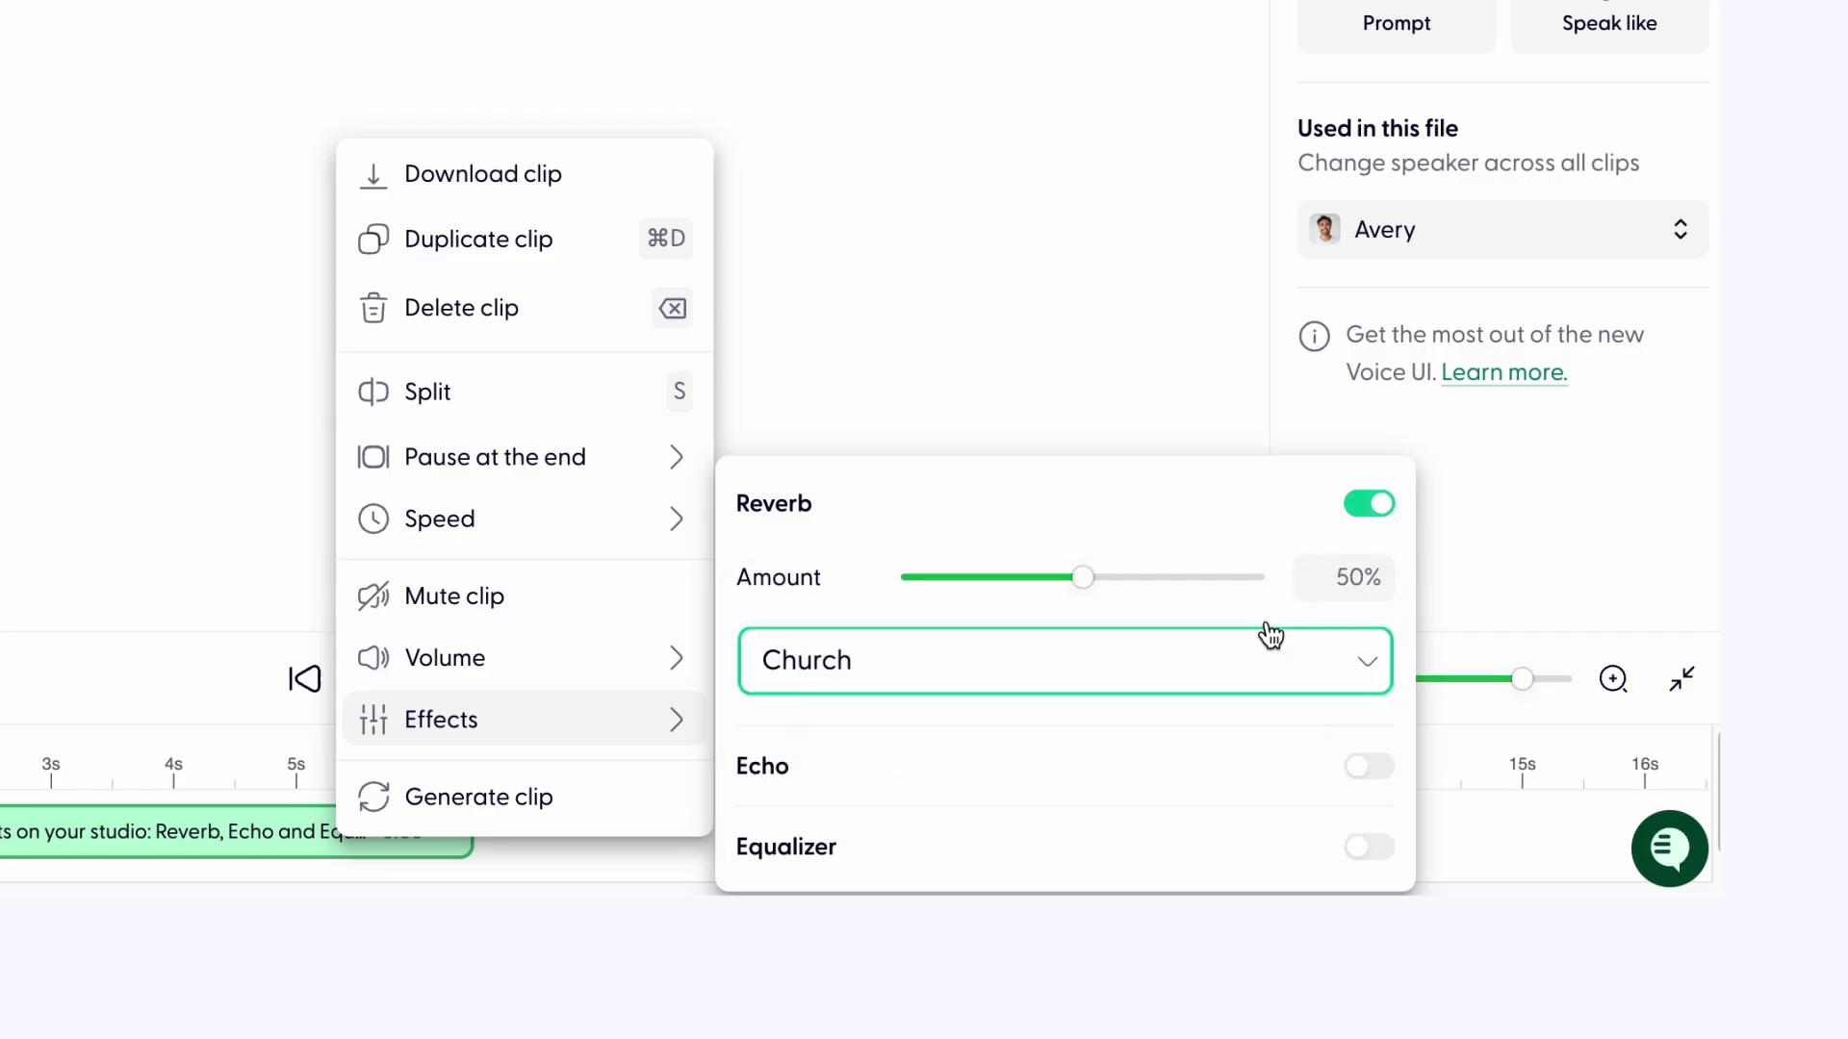
pyautogui.moveTo(1083, 579)
pyautogui.mouseDown()
pyautogui.moveTo(1196, 584)
pyautogui.moveTo(990, 585)
pyautogui.mouseUp()
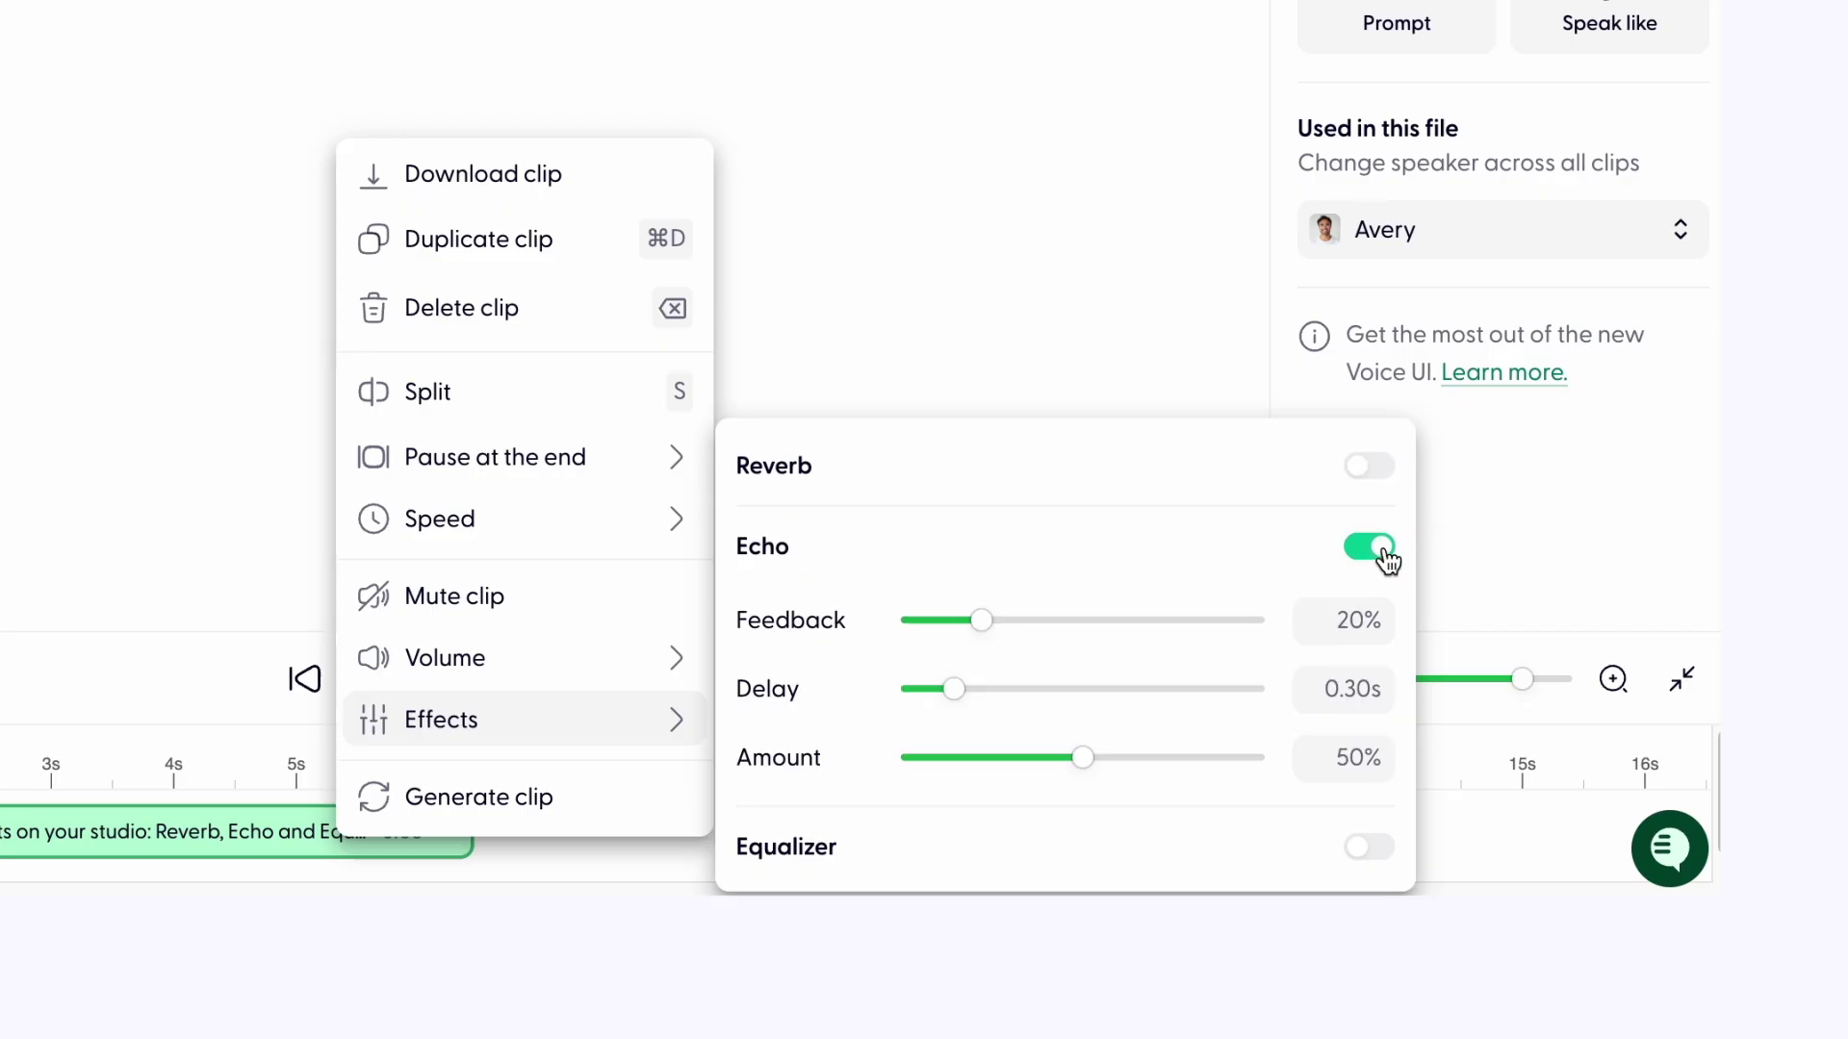
# Raise the echo feedback to 36% and adjust the echo delay time
pyautogui.moveTo(1015, 621)
pyautogui.mouseDown()
pyautogui.moveTo(1179, 621)
pyautogui.moveTo(1047, 622)
pyautogui.mouseUp()
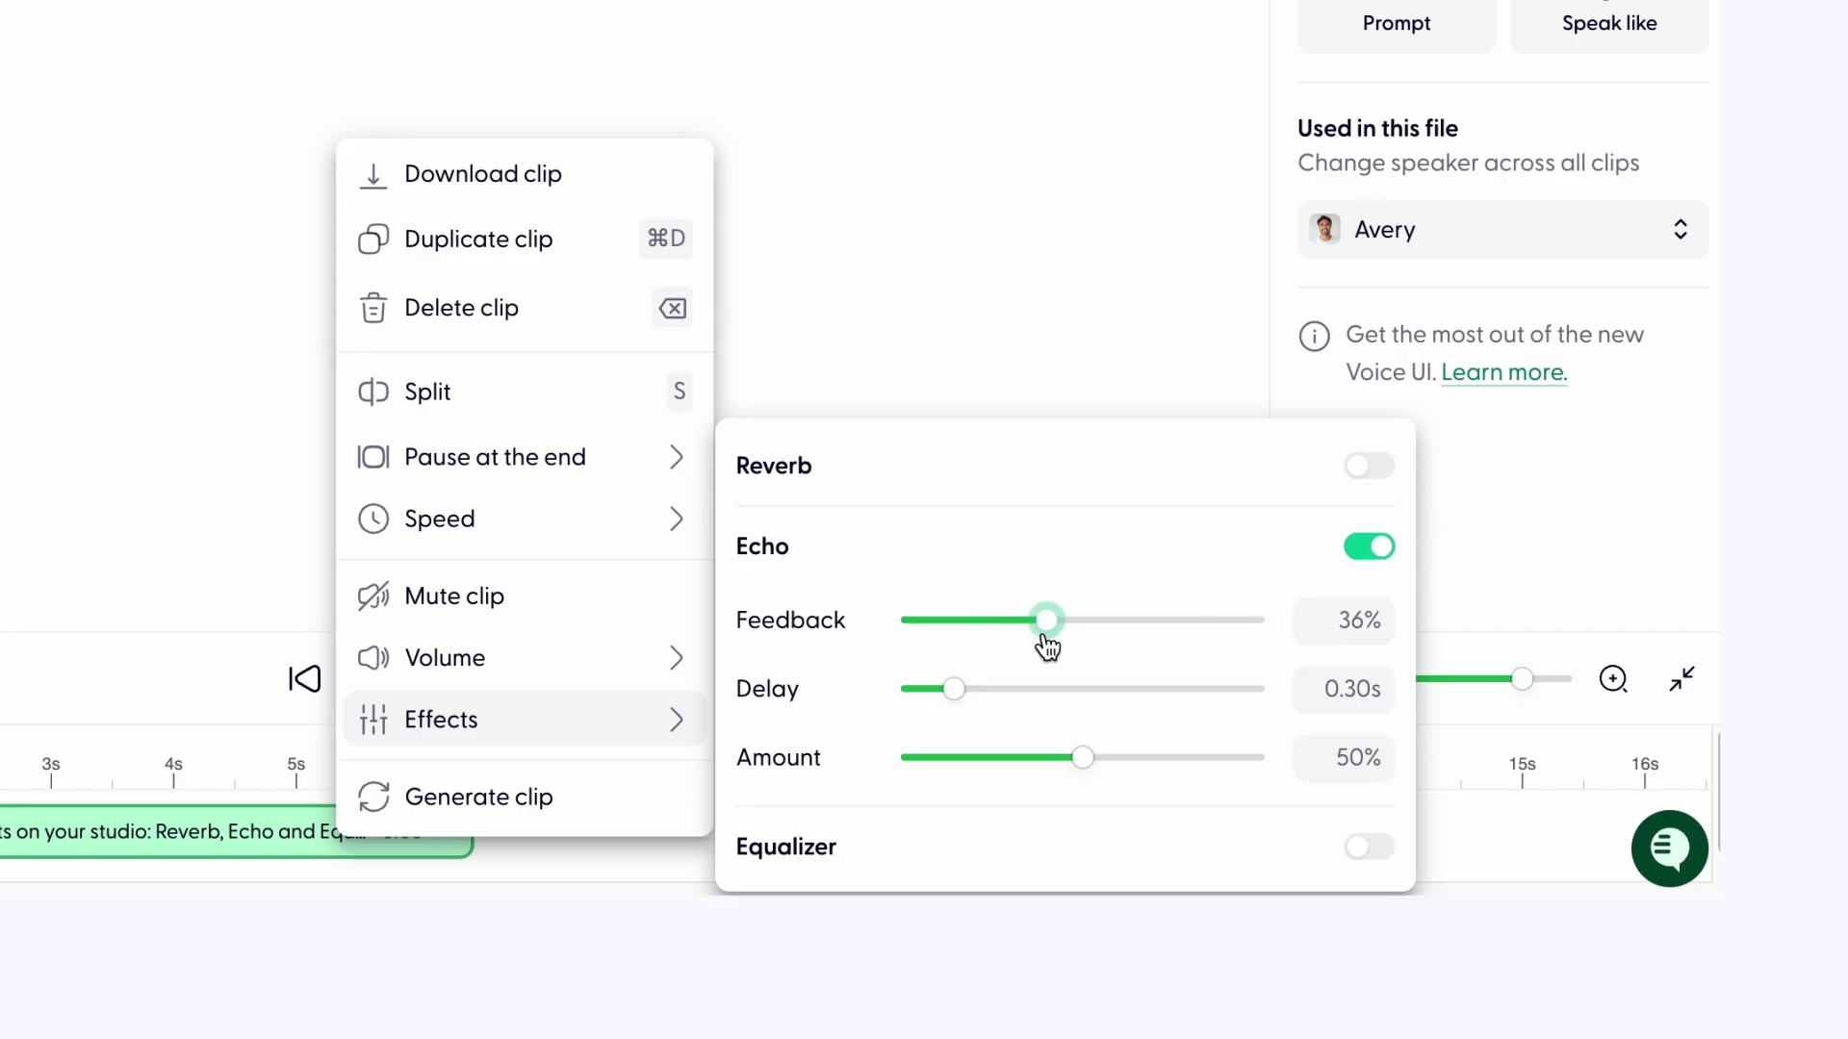
pyautogui.moveTo(1063, 701)
pyautogui.mouseDown()
pyautogui.moveTo(1213, 699)
pyautogui.moveTo(1127, 699)
pyautogui.mouseUp()
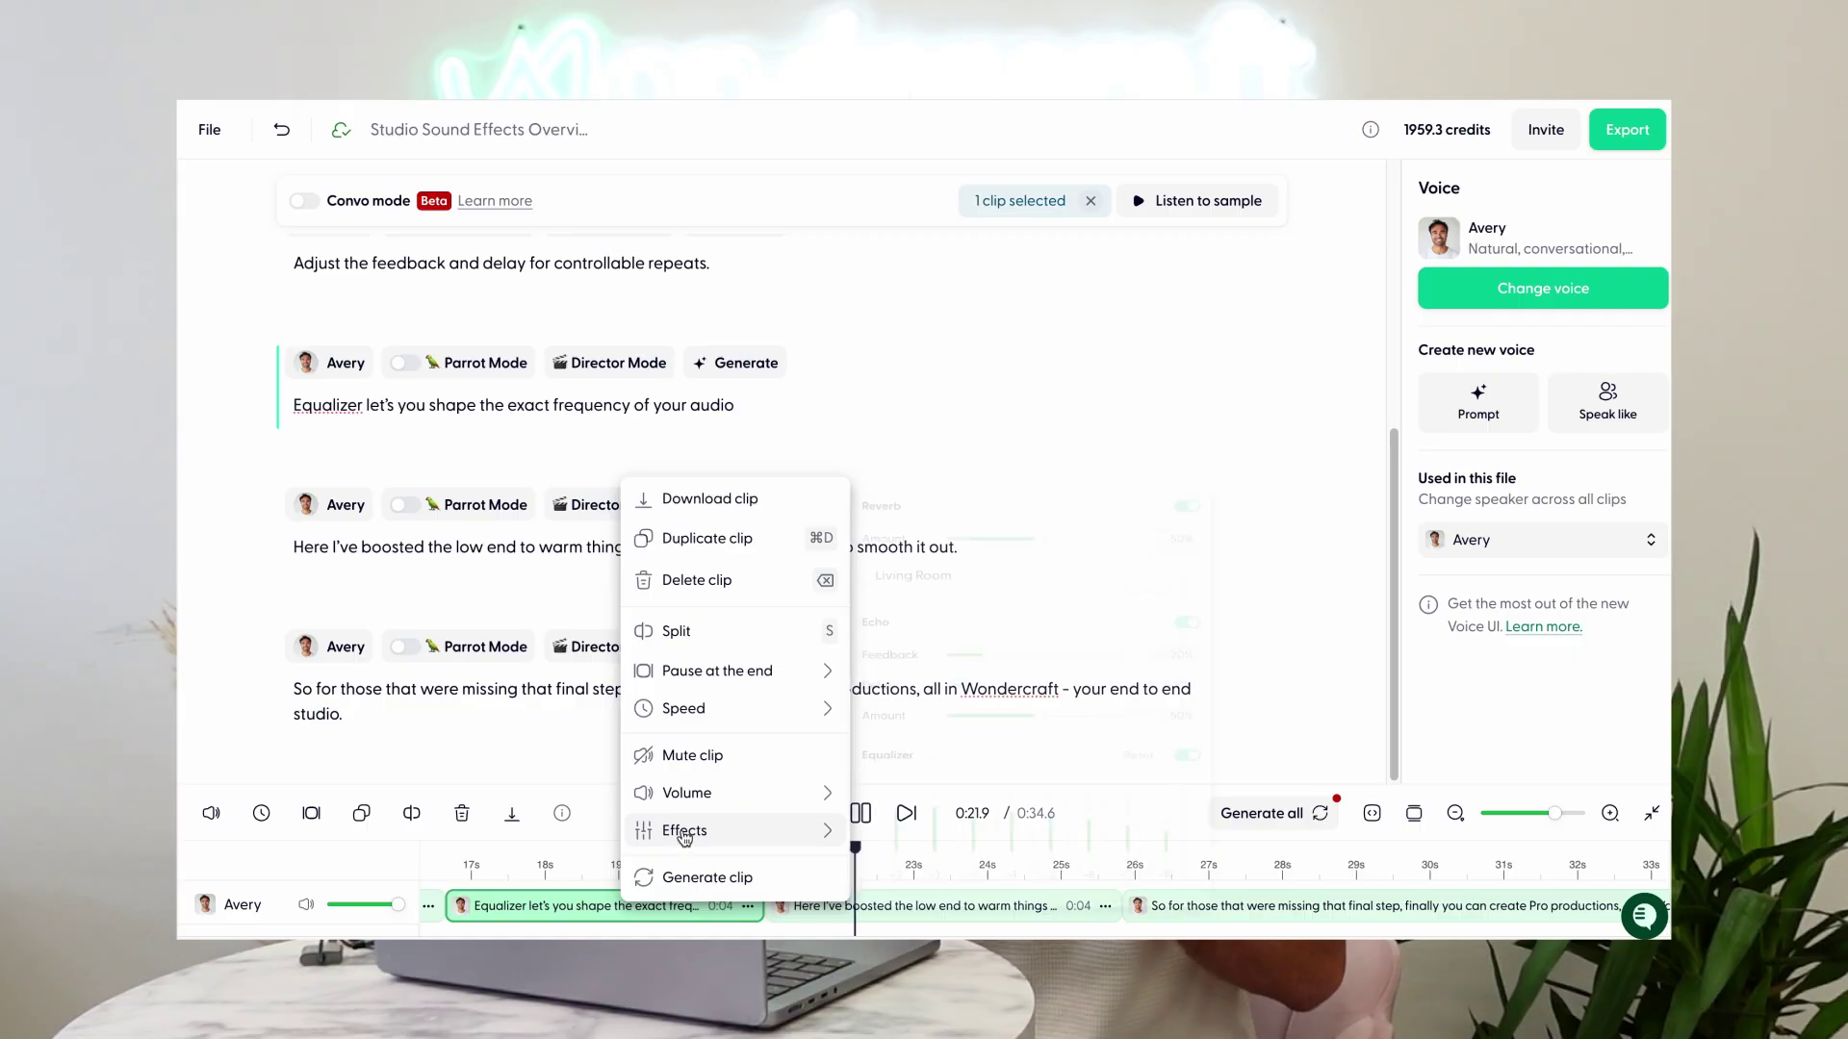
# Open the clip's Effects options to review reverb, echo and equalizer settings
pyautogui.click(679, 838)
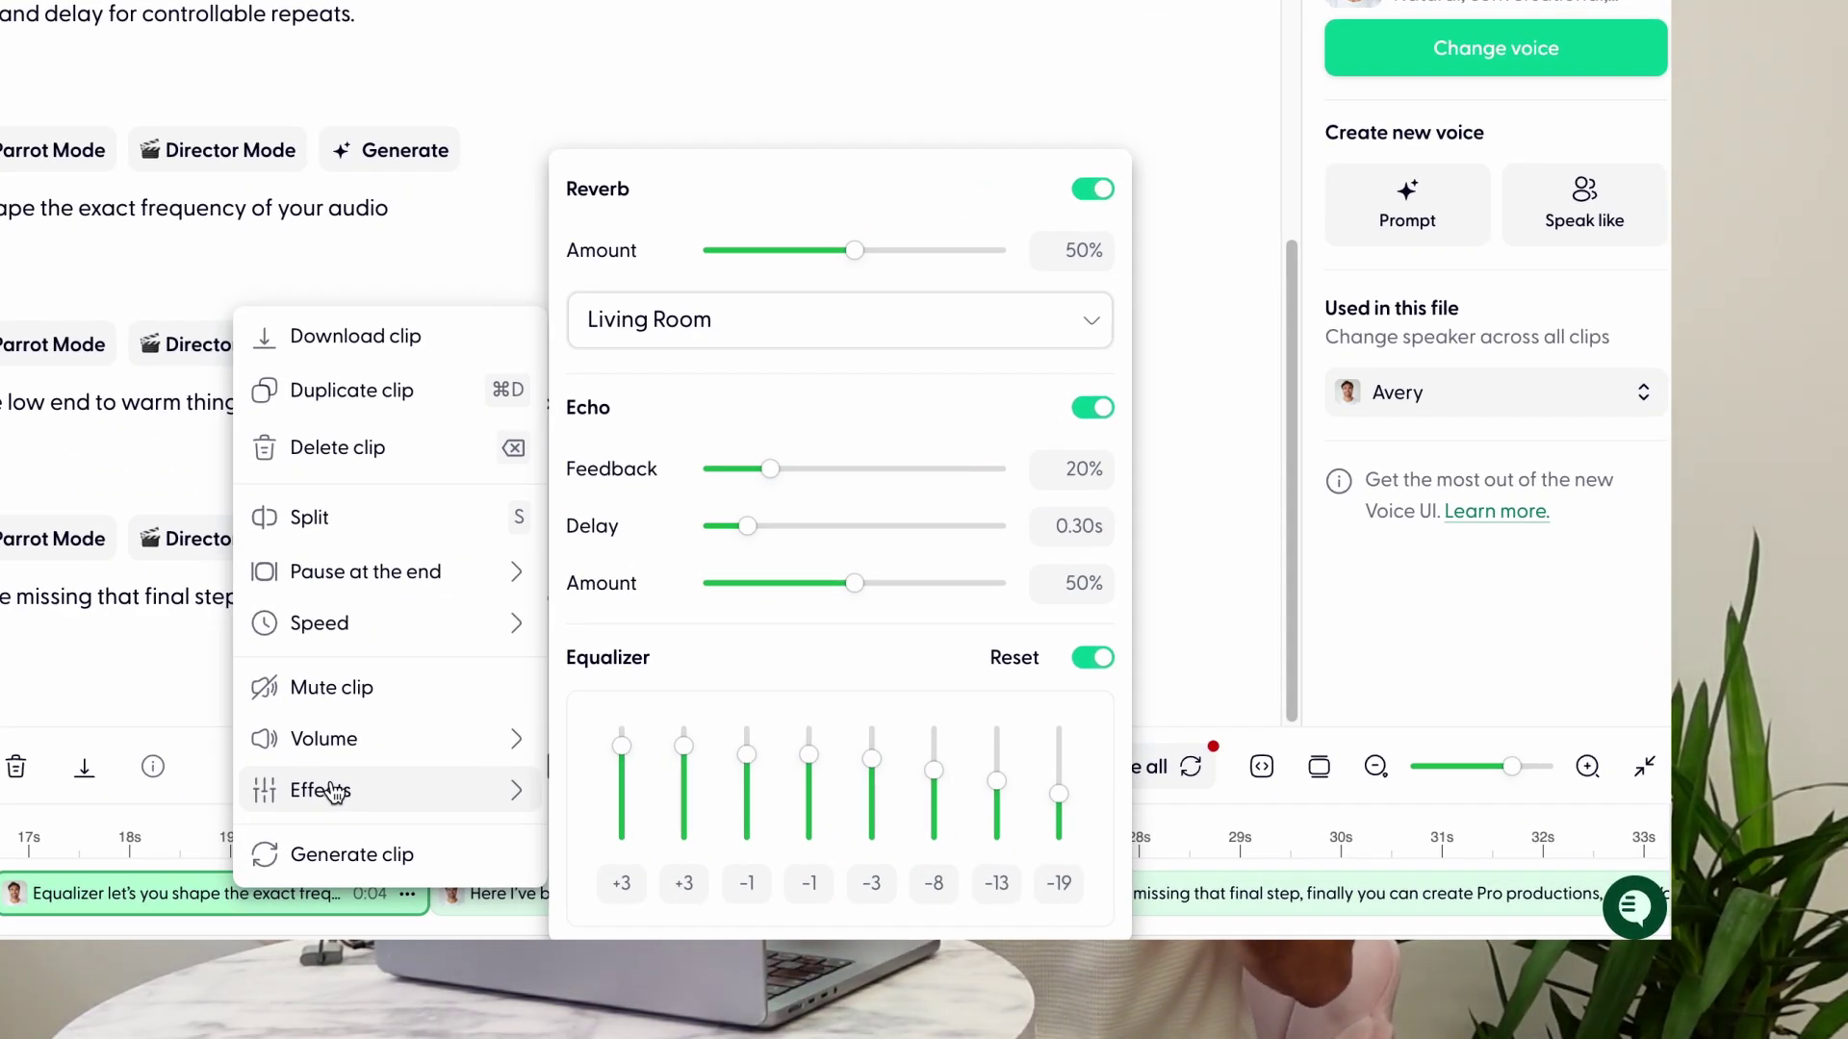